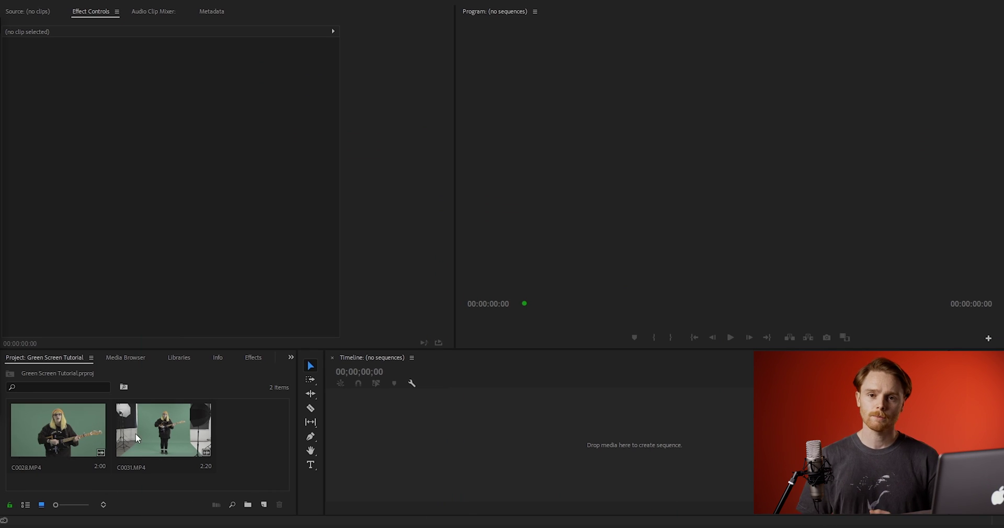
# - Build the C0031 sequence from C0031.MP4 and zoom the timeline in to fit the clip
pyautogui.moveTo(136, 435); pyautogui.dragTo(444, 446)
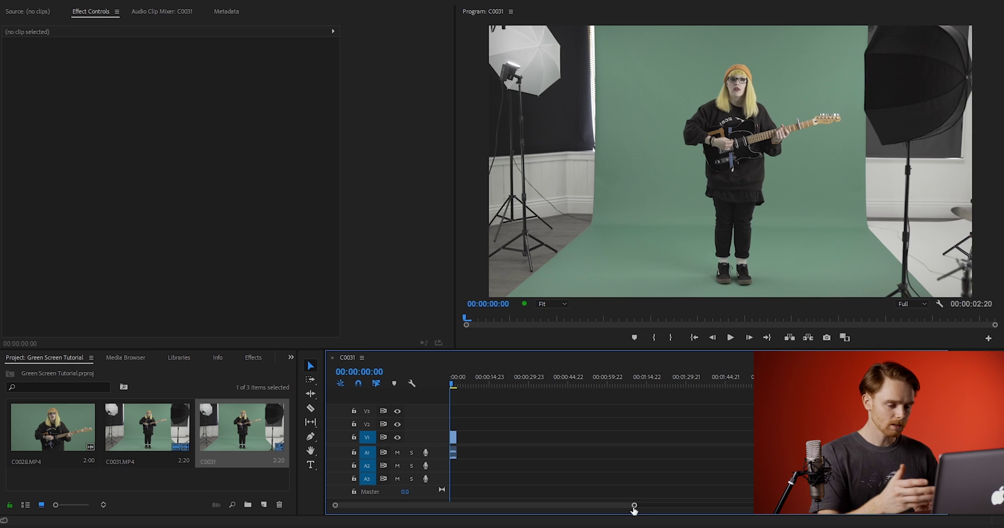
pyautogui.moveTo(634, 510); pyautogui.dragTo(500, 511)
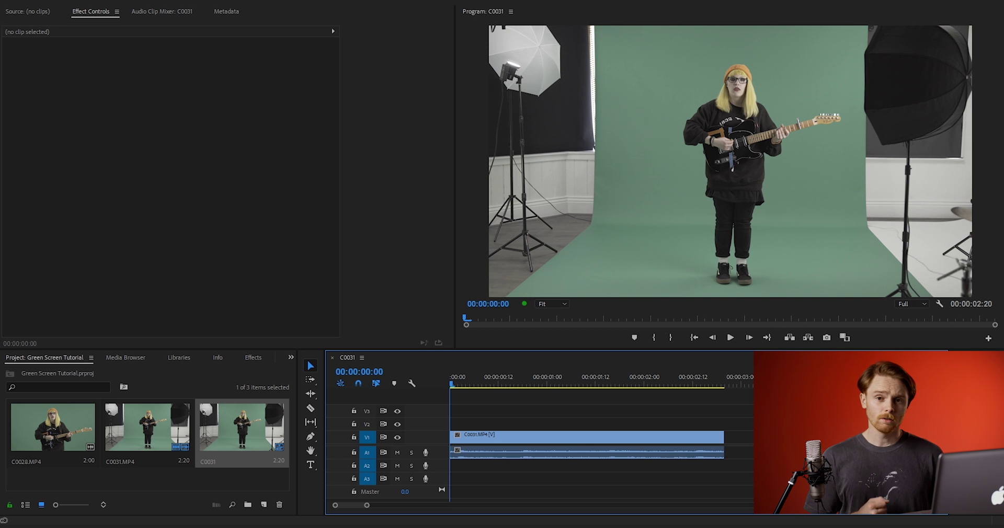
# - Start a pen opacity mask on C0031.MP4 and set the Program monitor zoom to 10%
pyautogui.click(586, 438)
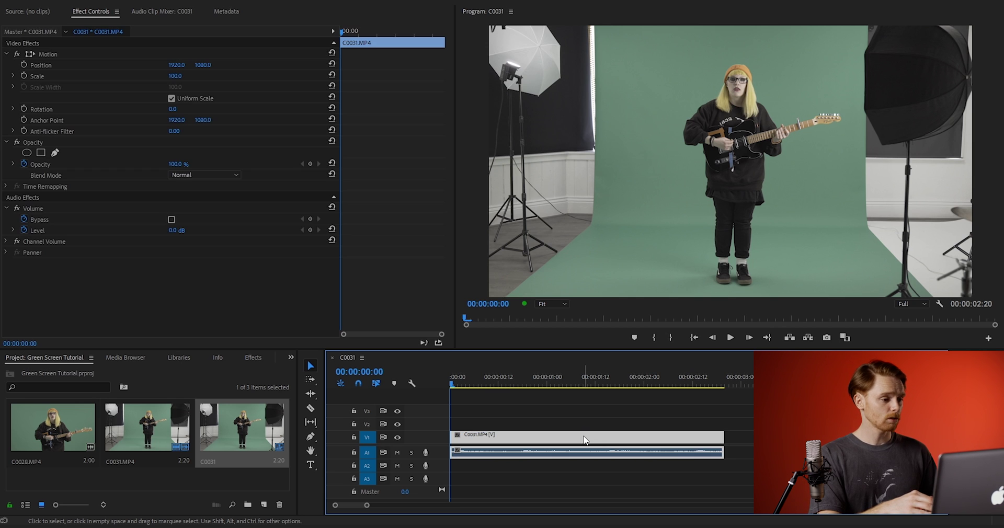
pyautogui.click(55, 152)
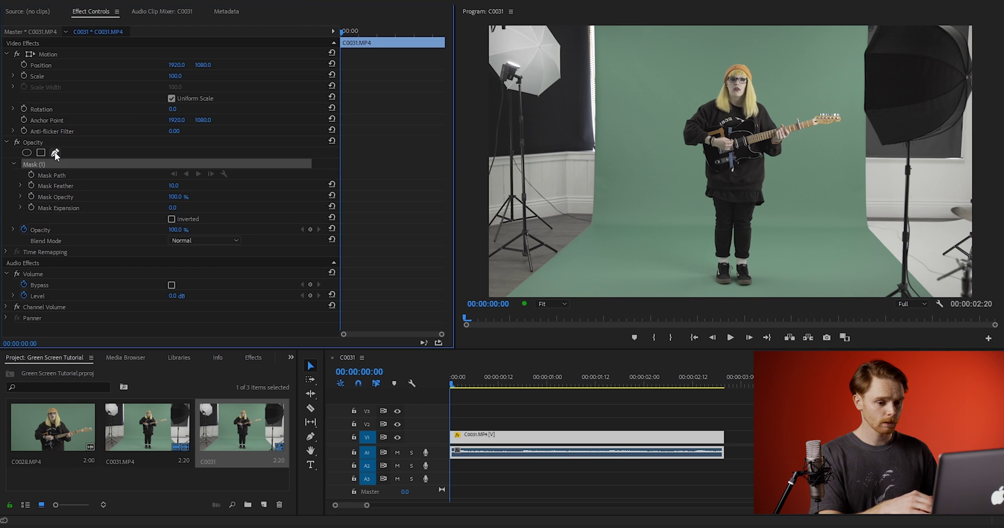
pyautogui.click(552, 304)
pyautogui.click(551, 339)
pyautogui.click(563, 305)
pyautogui.click(551, 327)
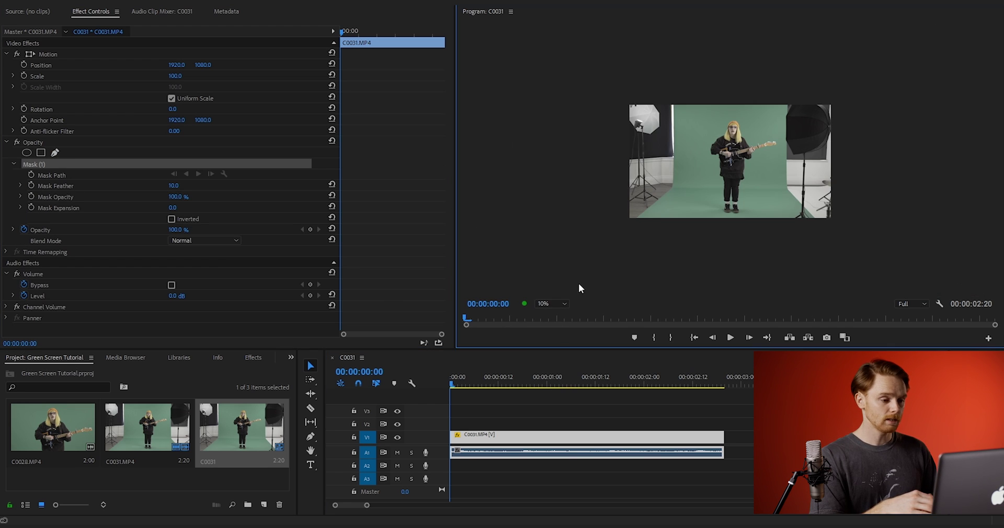
# - Place mask points around the green backdrop and close the mask
pyautogui.click(638, 223)
pyautogui.click(789, 224)
pyautogui.click(797, 208)
pyautogui.click(785, 189)
pyautogui.click(783, 132)
pyautogui.click(786, 100)
pyautogui.click(675, 105)
pyautogui.click(638, 223)
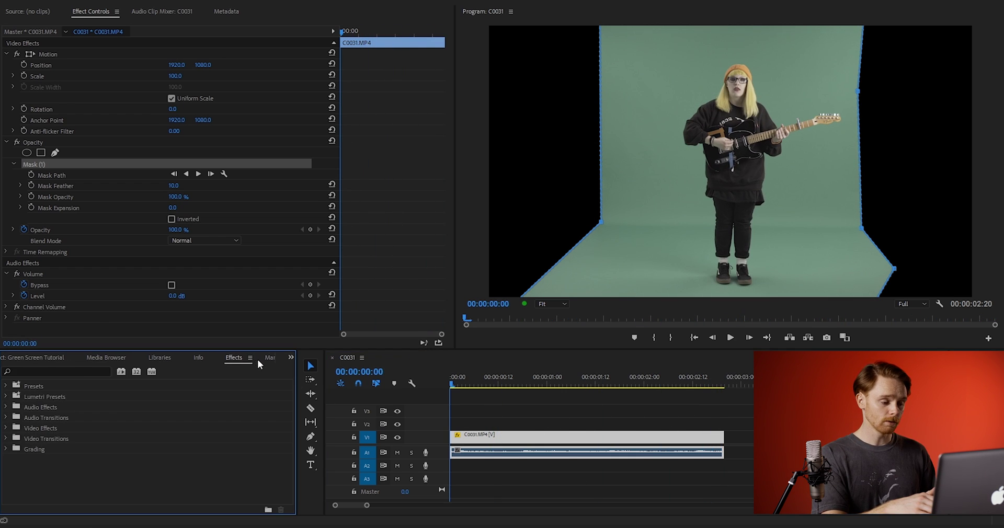
# - Apply Ultra Key, found by searching 'ult', to the C0031.MP4 clip and show its settings
pyautogui.click(83, 373)
pyautogui.write('ultra')
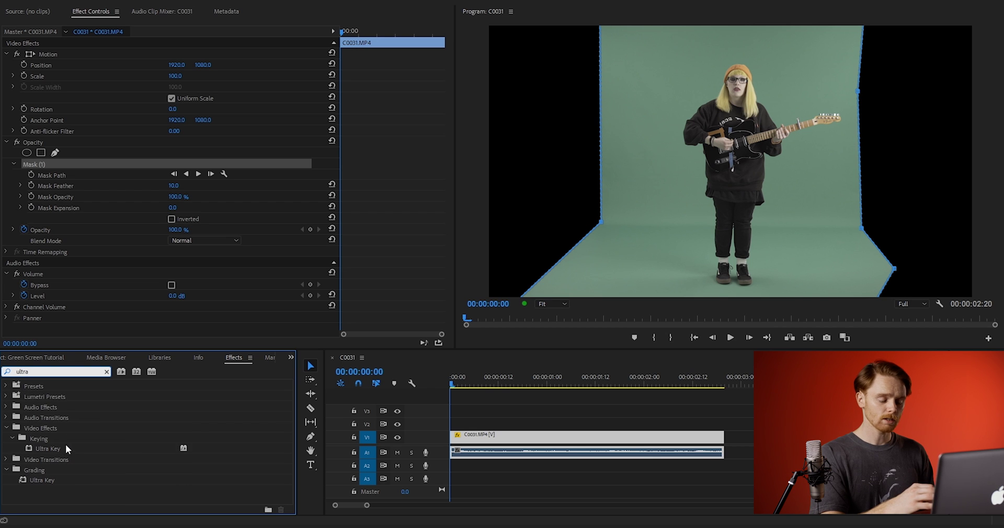
pyautogui.moveTo(68, 449); pyautogui.dragTo(546, 438)
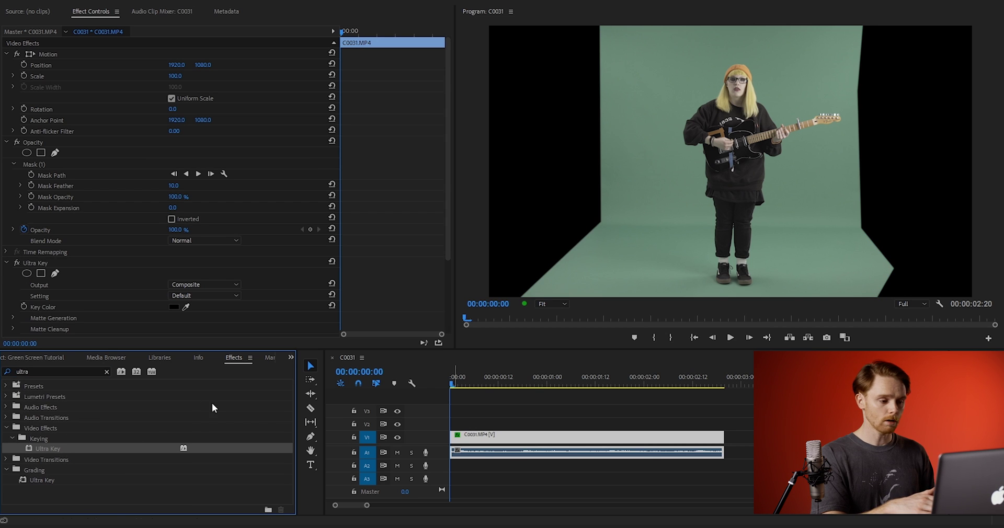
pyautogui.click(43, 265)
pyautogui.moveTo(448, 174); pyautogui.dragTo(447, 265)
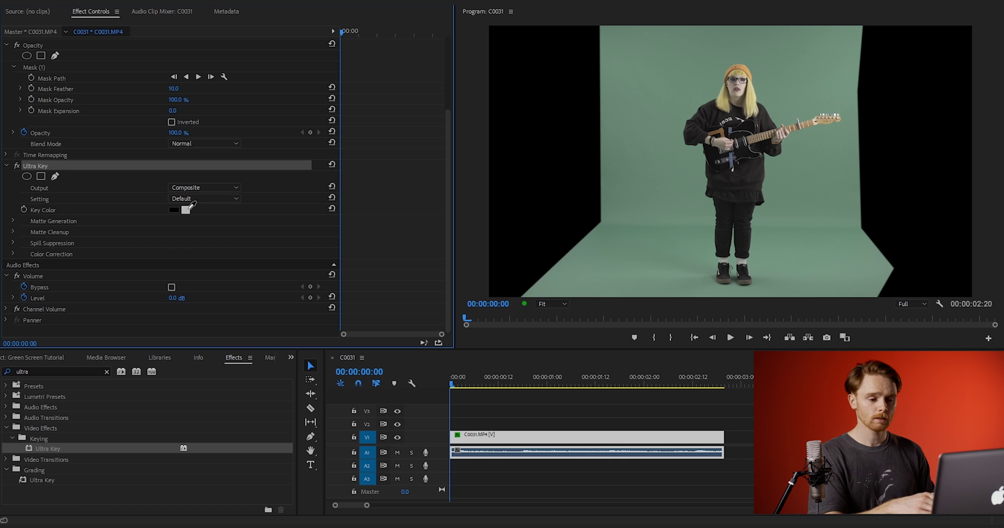
# - Sample the green screen as Ultra Key's key colour and raise Matte Generation Pedestal to 45.2
pyautogui.click(190, 205)
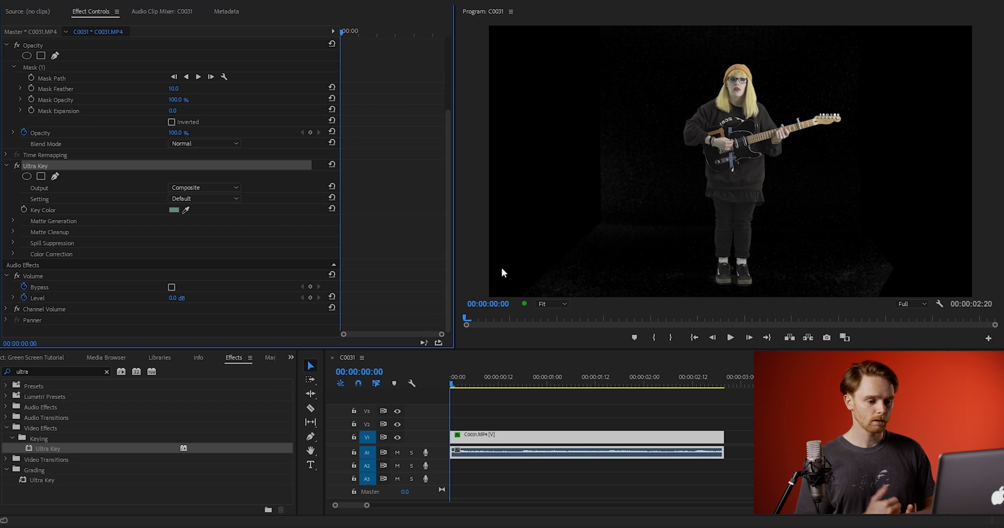
pyautogui.click(13, 220)
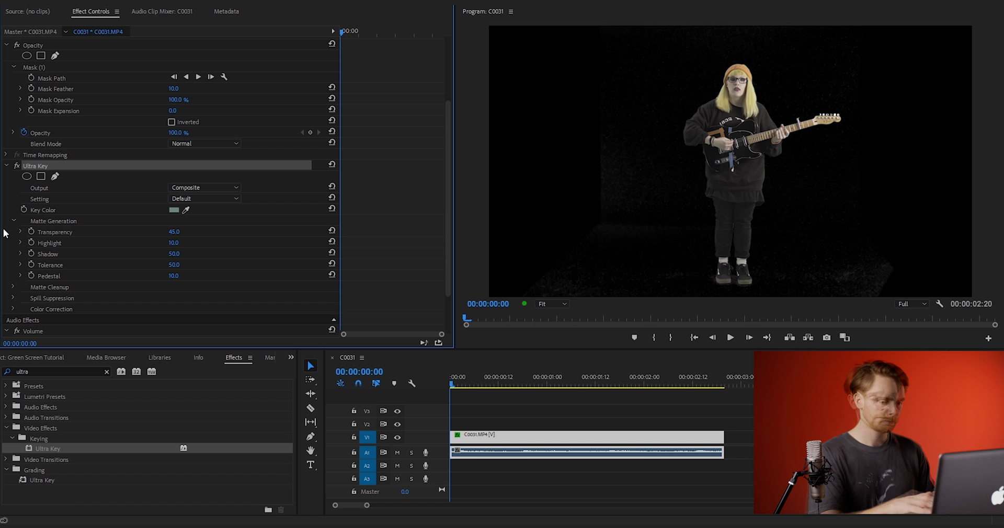
pyautogui.moveTo(449, 174); pyautogui.dragTo(321, 256)
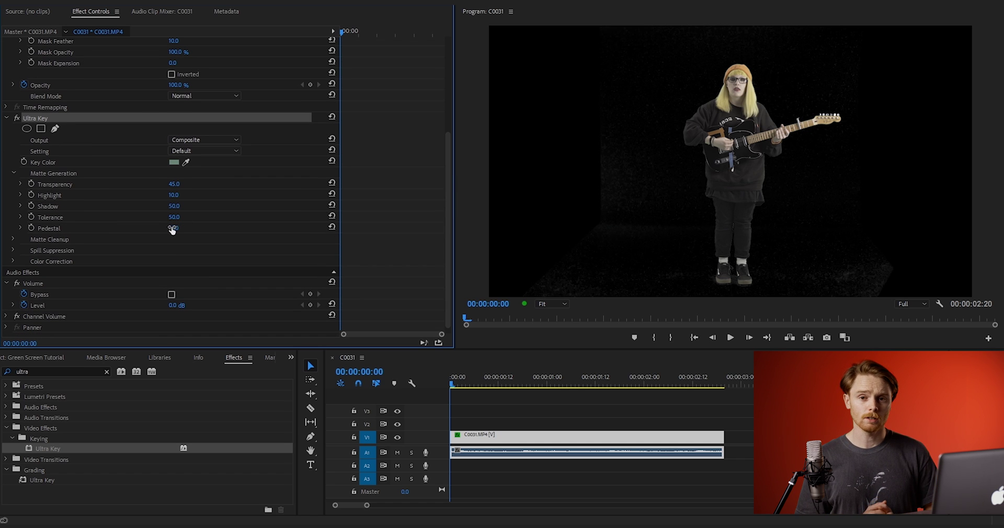
pyautogui.moveTo(172, 231)
pyautogui.mouseDown()
pyautogui.moveTo(195, 230)
pyautogui.moveTo(180, 226)
pyautogui.mouseUp()
# - Zoom the preview to 150% and set Matte Cleanup Choke to 17.9 and Soften to 12.3
pyautogui.click(538, 302)
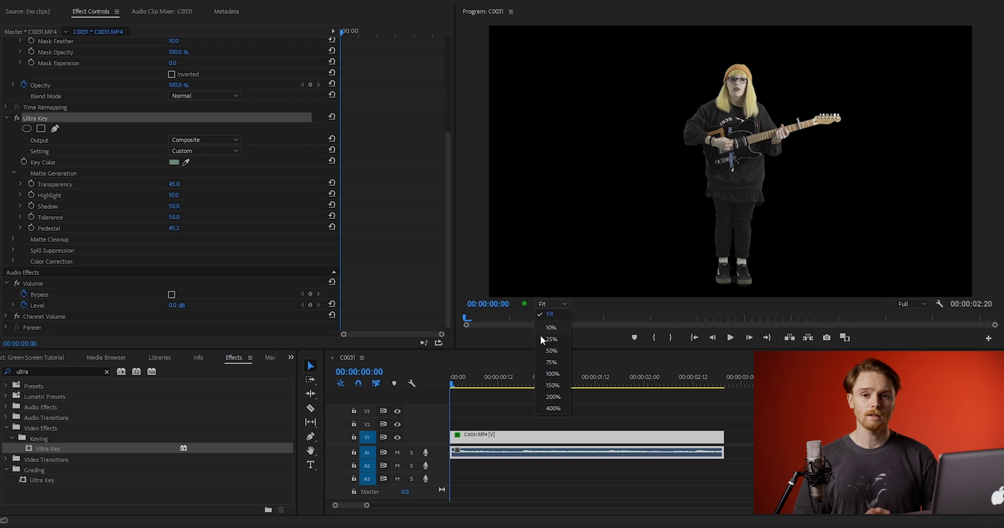
pyautogui.click(546, 381)
pyautogui.moveTo(743, 293); pyautogui.dragTo(730, 296)
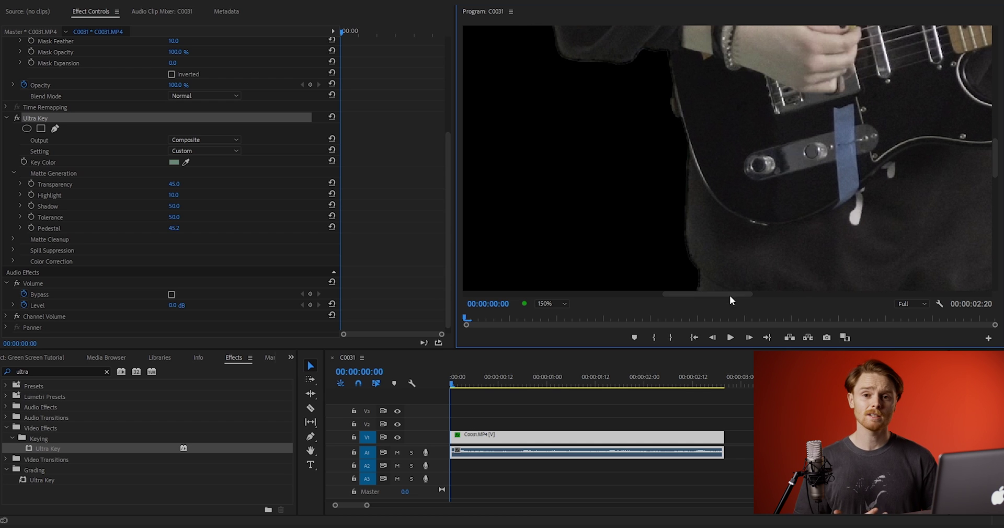
pyautogui.moveTo(994, 174); pyautogui.dragTo(989, 200)
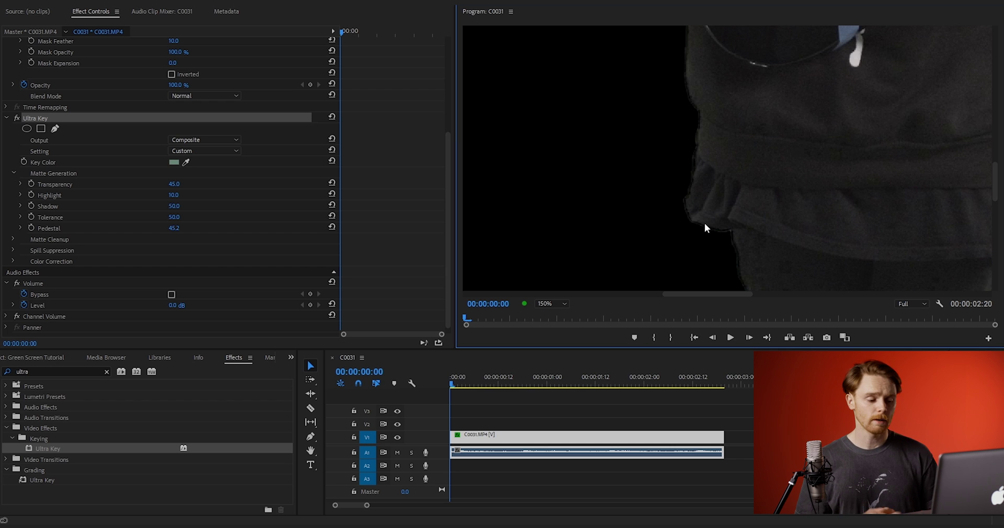
pyautogui.click(13, 239)
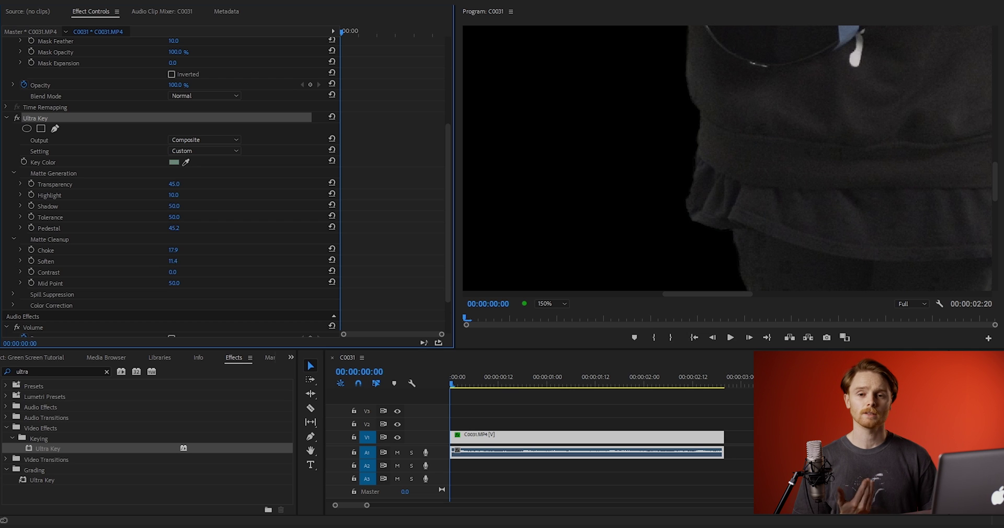
pyautogui.moveTo(174, 261); pyautogui.dragTo(182, 262)
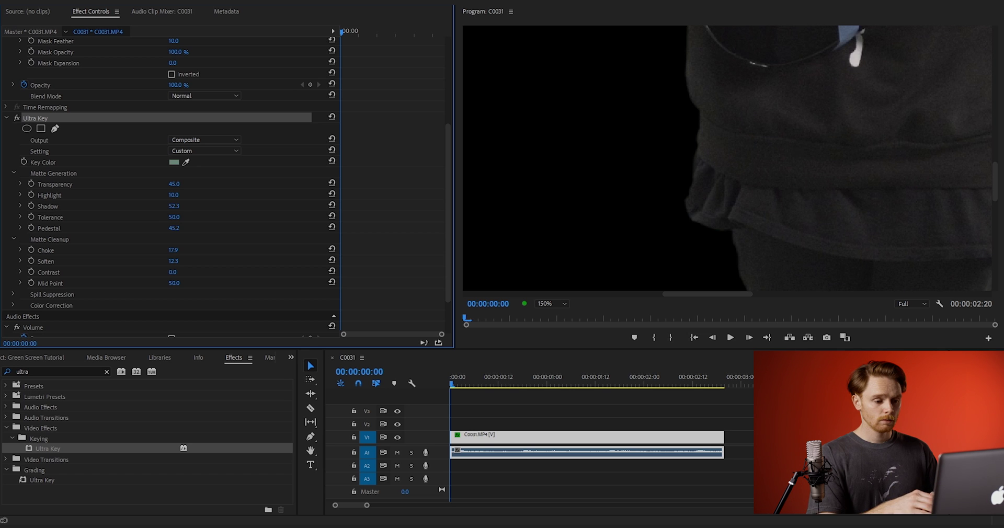
# - Fit the keyed frame in the Program monitor and scrub through the clip to check the key
pyautogui.click(558, 305)
pyautogui.click(557, 316)
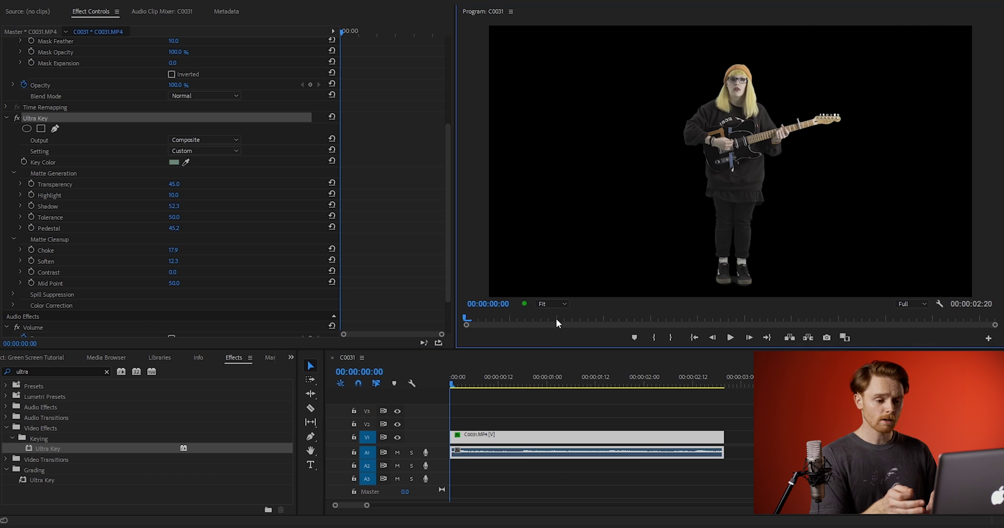
pyautogui.moveTo(476, 378); pyautogui.dragTo(510, 416)
# - Create a new blue Color Matte item in the project bin
pyautogui.click(35, 357)
pyautogui.rightClick(112, 476)
pyautogui.moveTo(157, 423)
pyautogui.click(246, 506)
pyautogui.click(518, 293)
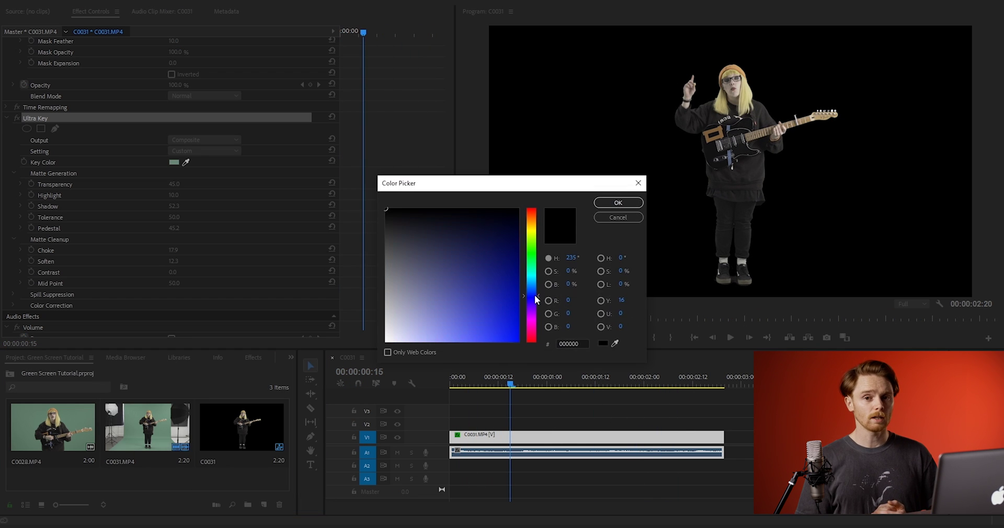
pyautogui.click(631, 203)
pyautogui.click(496, 276)
# - Preview the key over the blue matte beneath the clip, then undo adding it to the timeline
pyautogui.moveTo(51, 451); pyautogui.dragTo(455, 438)
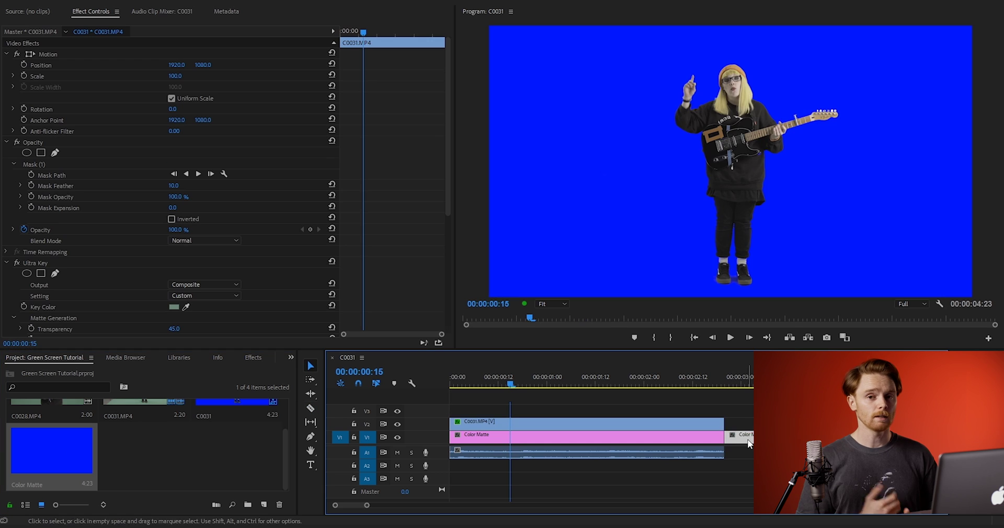
pyautogui.moveTo(511, 379); pyautogui.dragTo(592, 422)
pyautogui.click(583, 445)
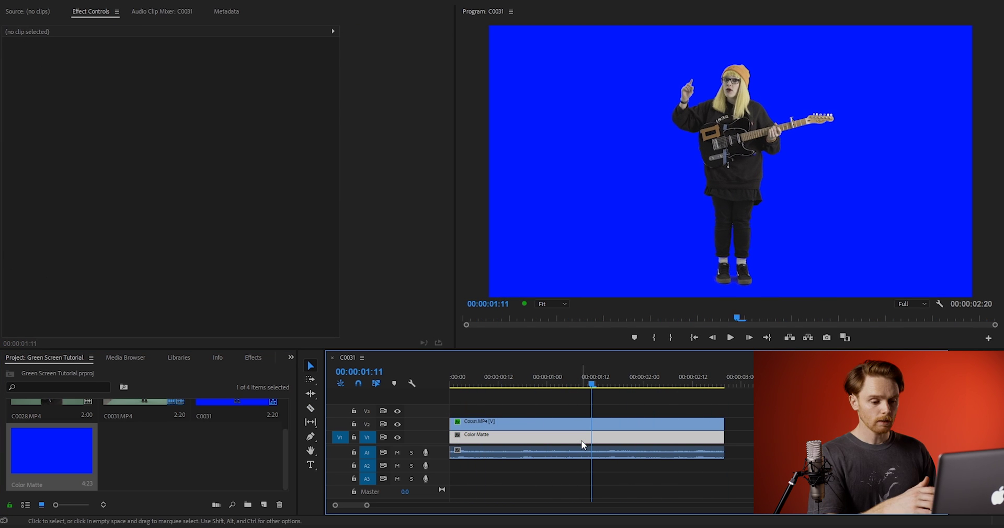
pyautogui.hotkey('ctrl', 'z')
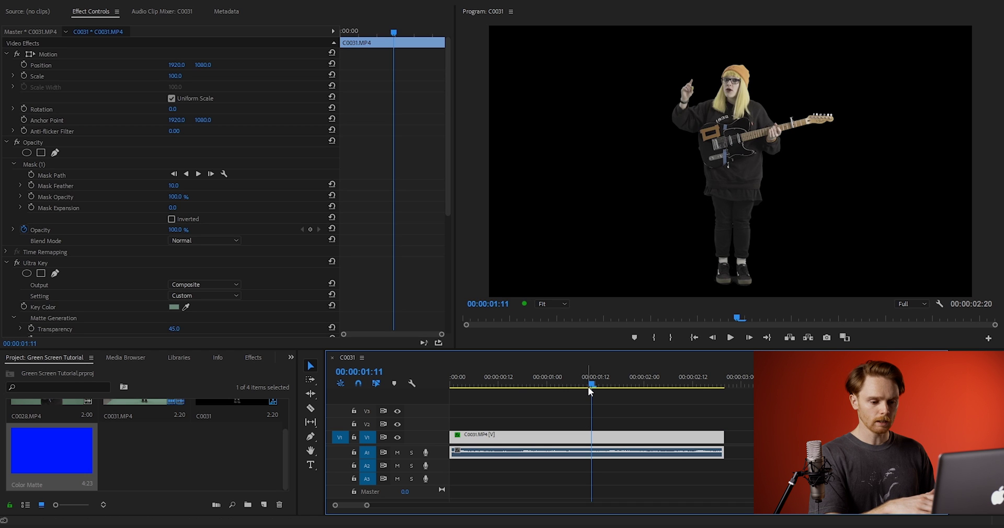
# - Place the playhead past the clip's end and open File > Export > Media for C0031
pyautogui.press('Home')
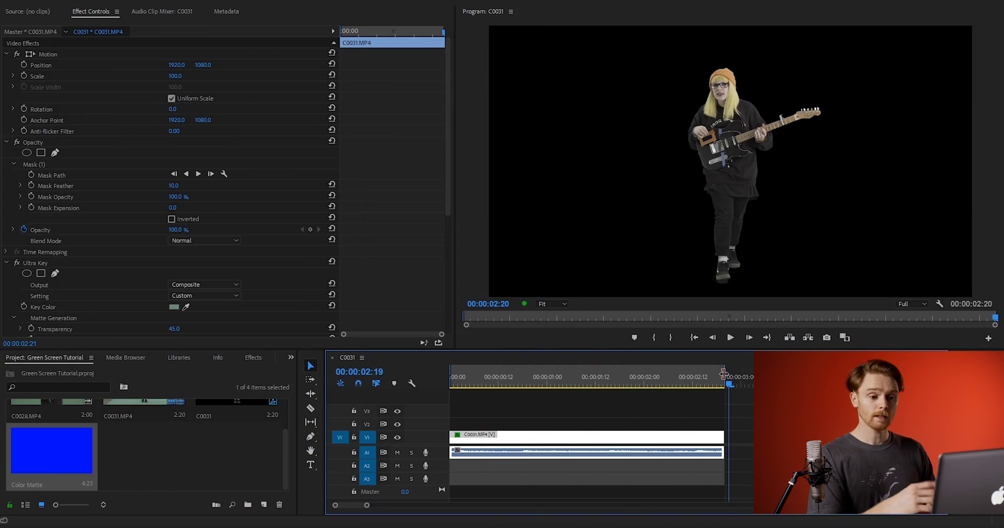
pyautogui.click(726, 374)
pyautogui.click(20, 6)
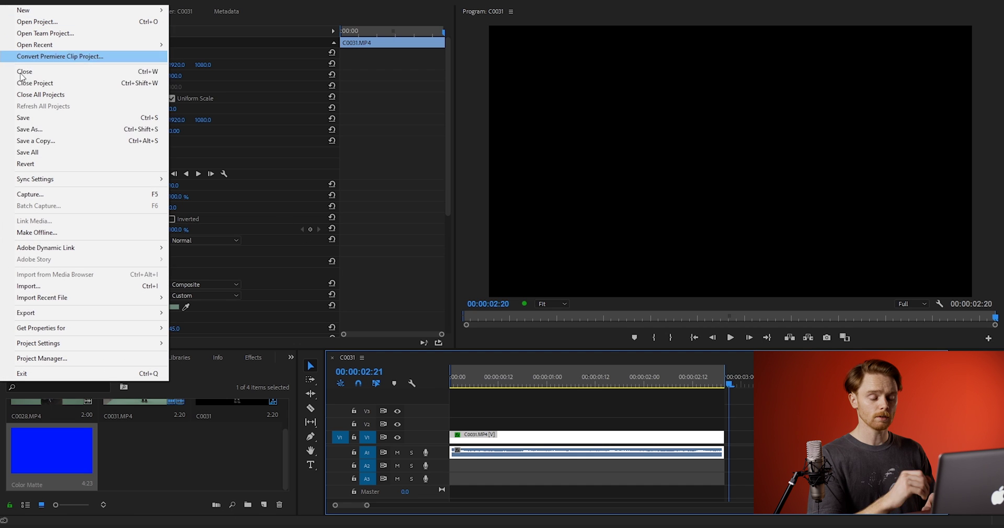
pyautogui.moveTo(103, 318)
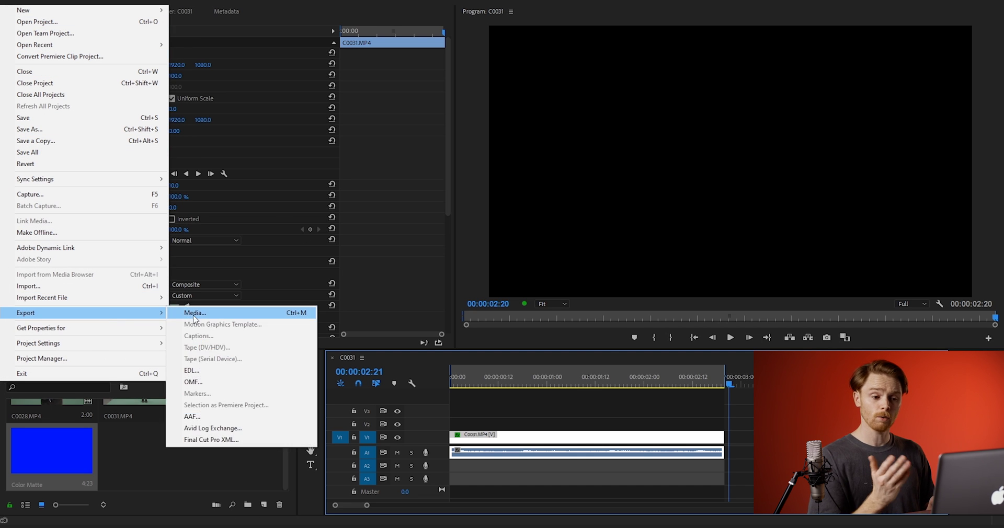
pyautogui.click(202, 312)
# - Export as QuickTime with the Animation video codec and 8-bpc + alpha depth
pyautogui.click(700, 79)
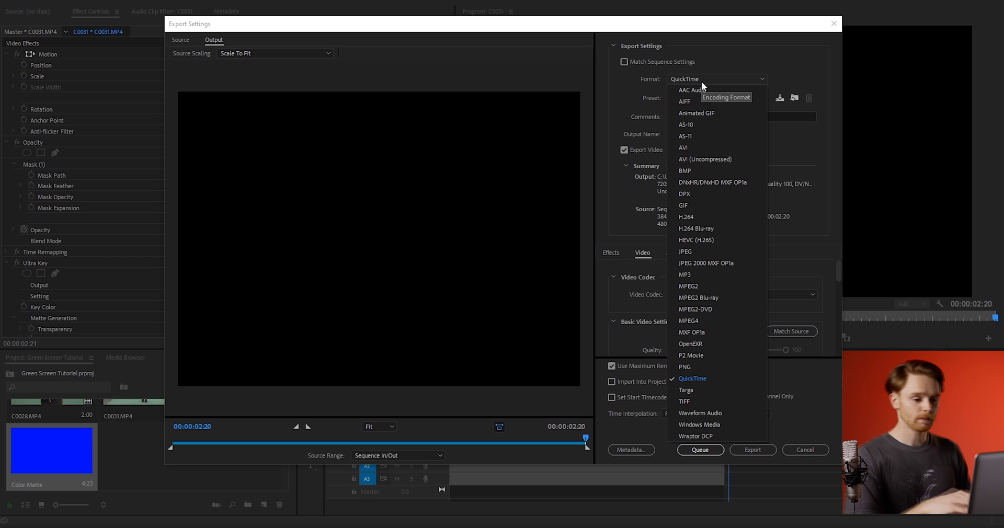
pyautogui.click(699, 381)
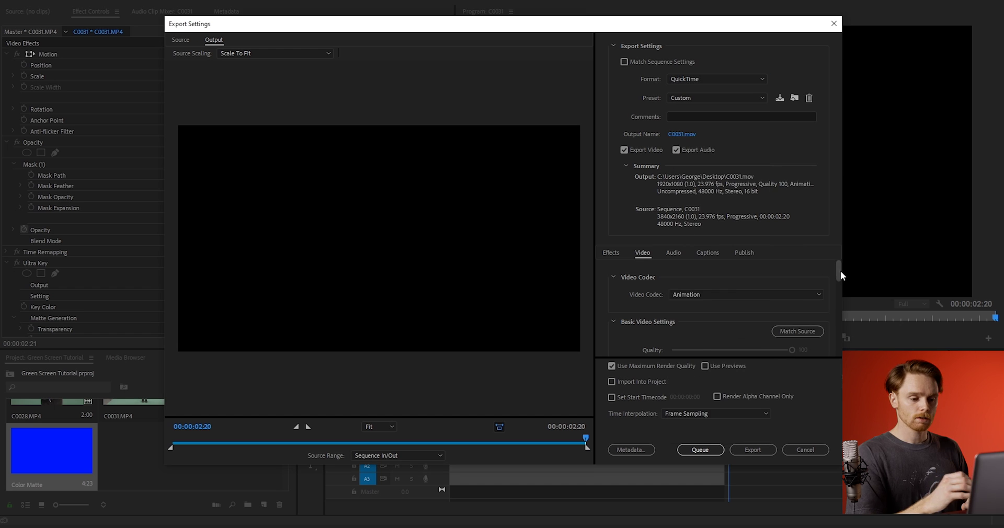
pyautogui.click(795, 295)
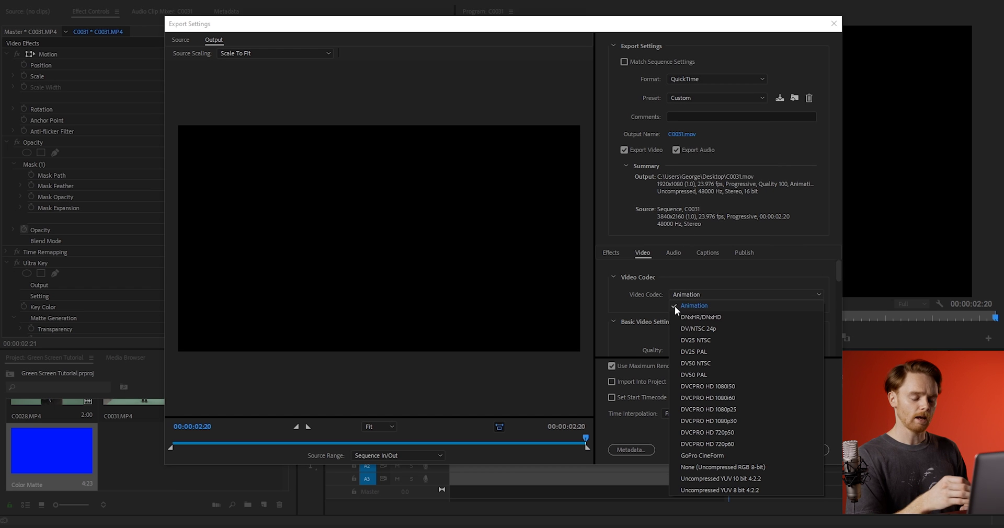
pyautogui.click(737, 295)
pyautogui.scroll(-1, 838, 272)
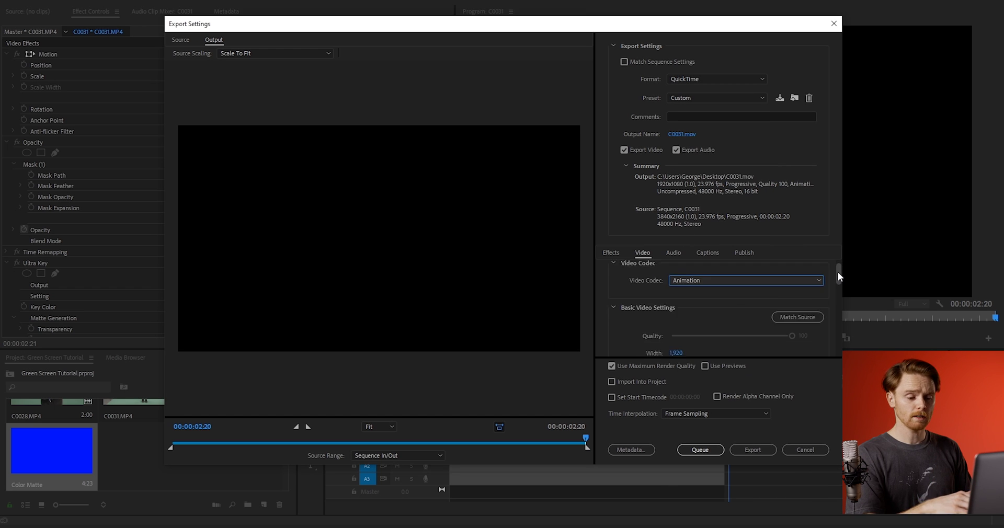
pyautogui.moveTo(838, 272); pyautogui.dragTo(784, 317)
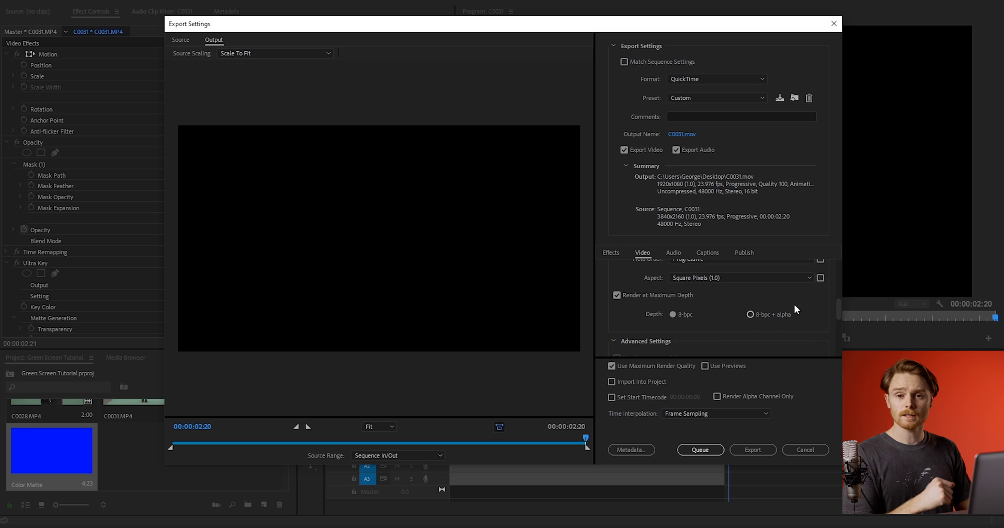
pyautogui.click(751, 314)
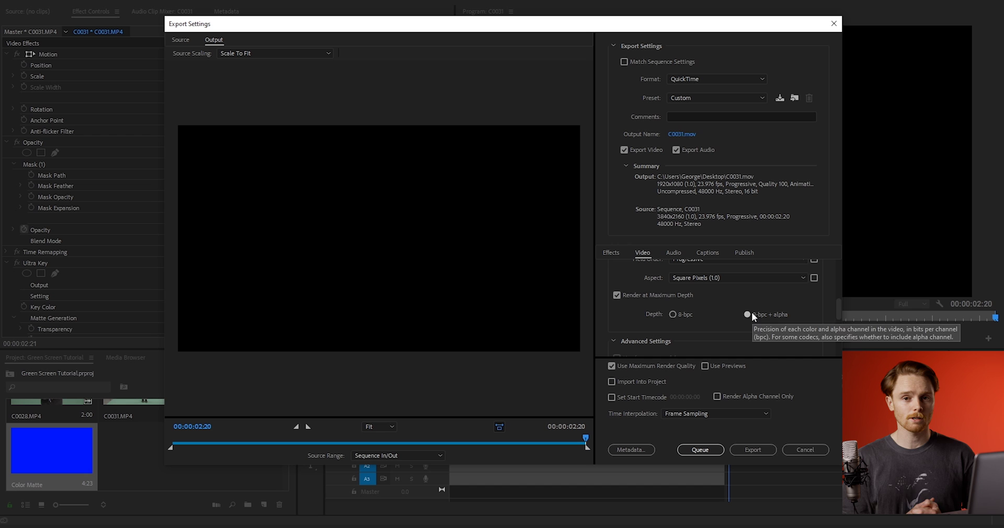
pyautogui.click(754, 451)
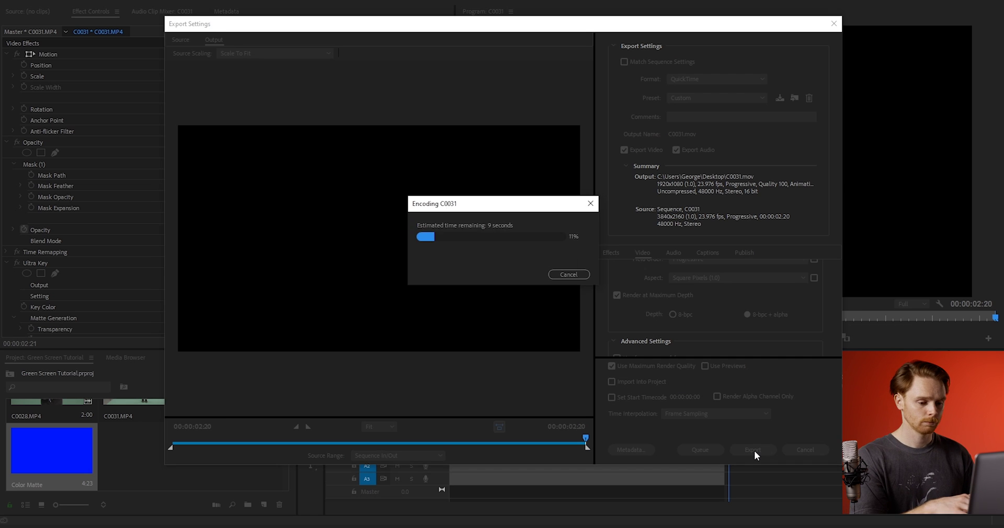